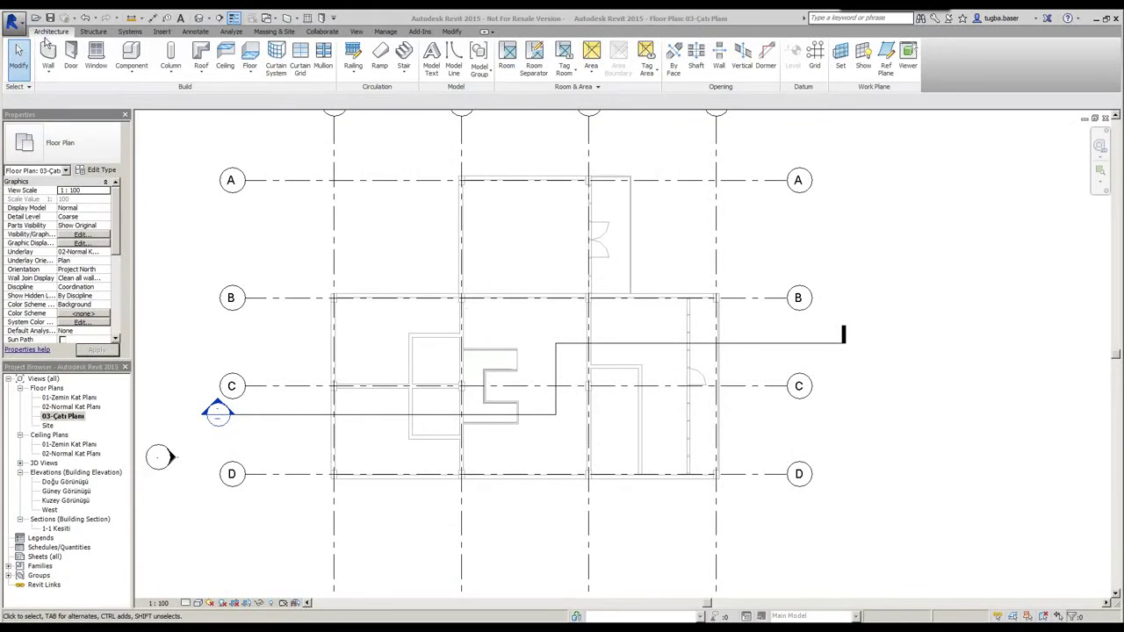
Show the Roof dropdown's creation options on the 03-Çatı Planı roof plan
click(200, 74)
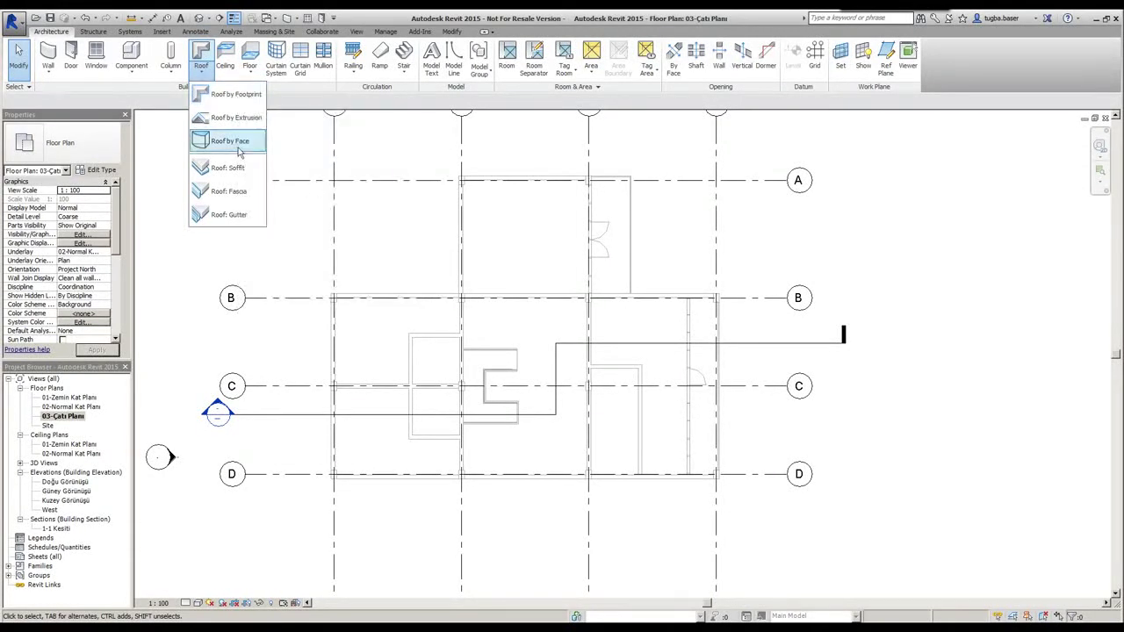
Start a Roof by Footprint of type Generic - 125mm using the Rectangle draw tool
click(233, 94)
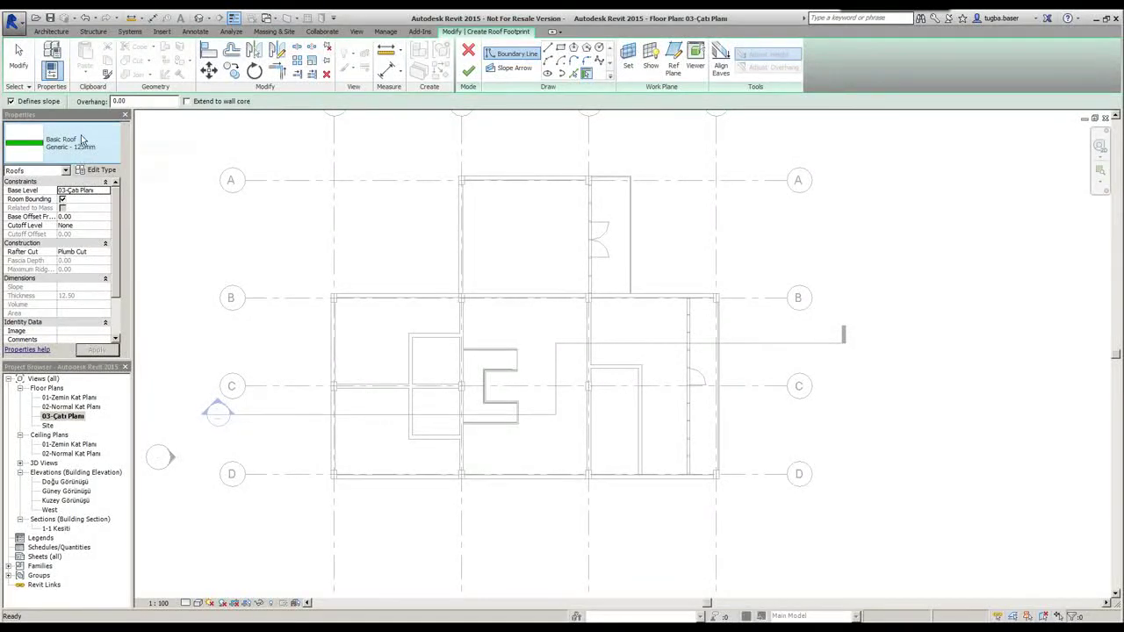
click(85, 143)
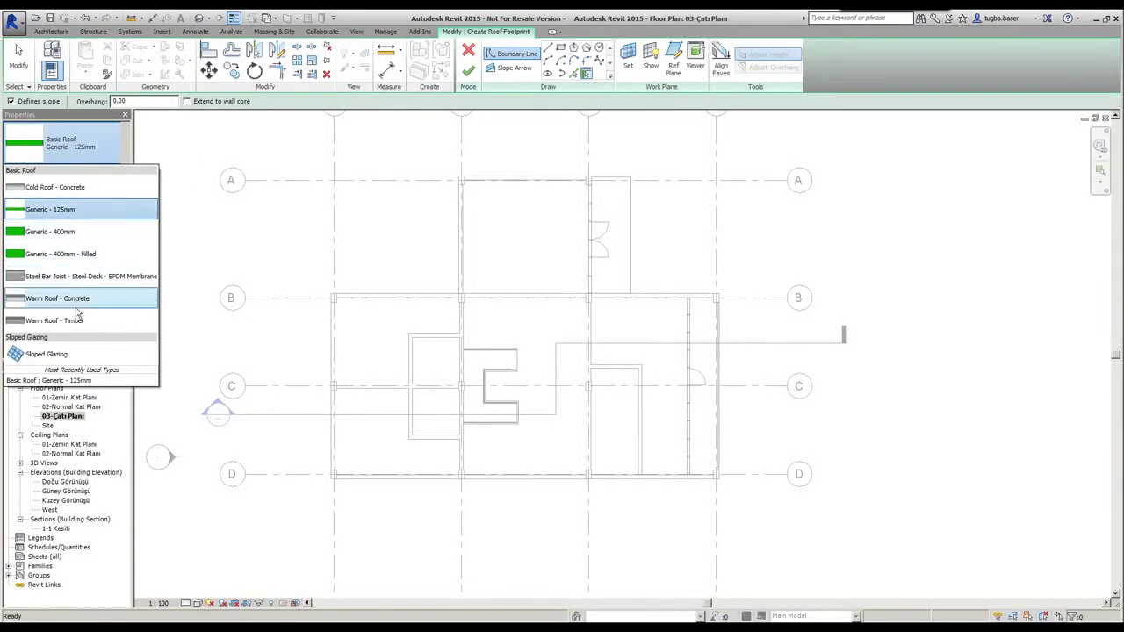
click(78, 211)
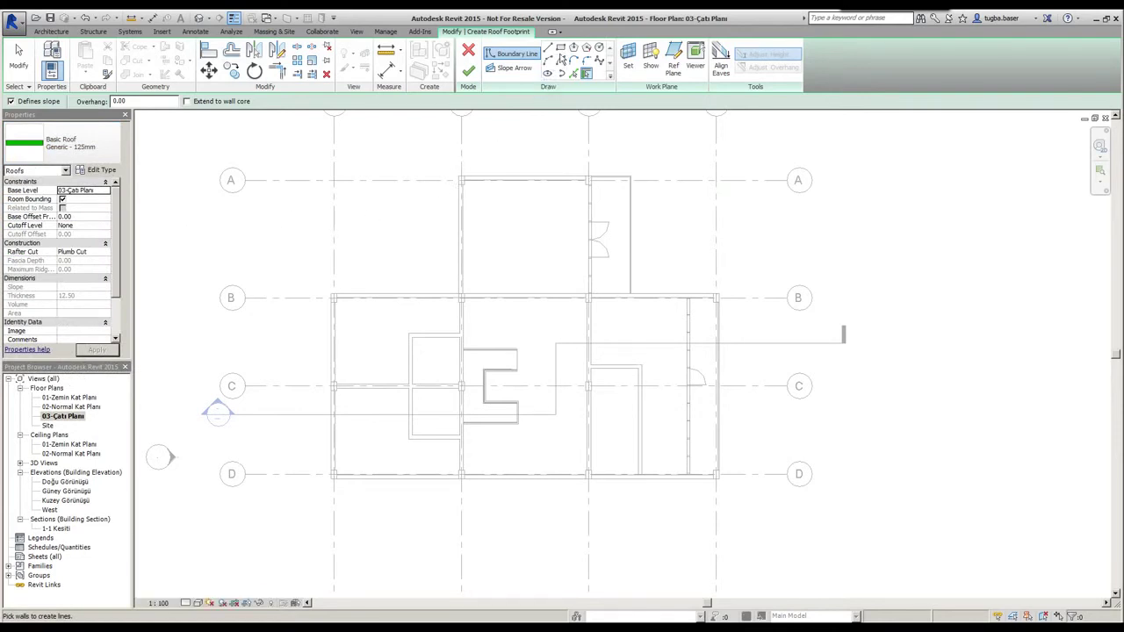
click(561, 48)
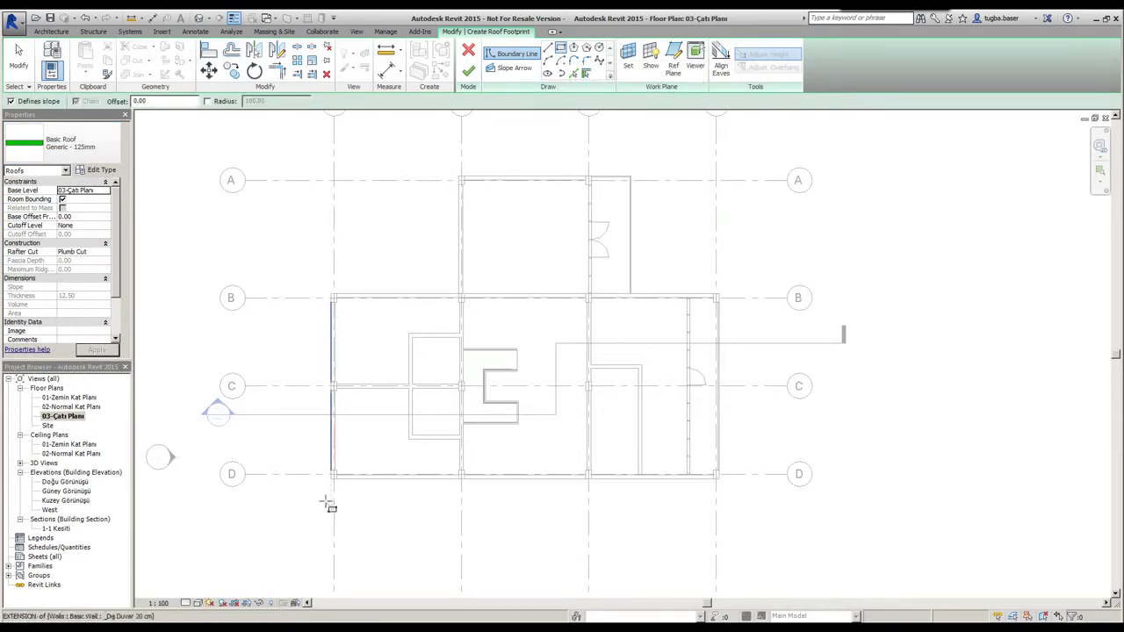
Draw the footprint rectangle from the lower-left to the top-right outer wall corner between grids B–D
scroll(327, 497, up, 3)
scroll(332, 483, up, 2)
click(338, 471)
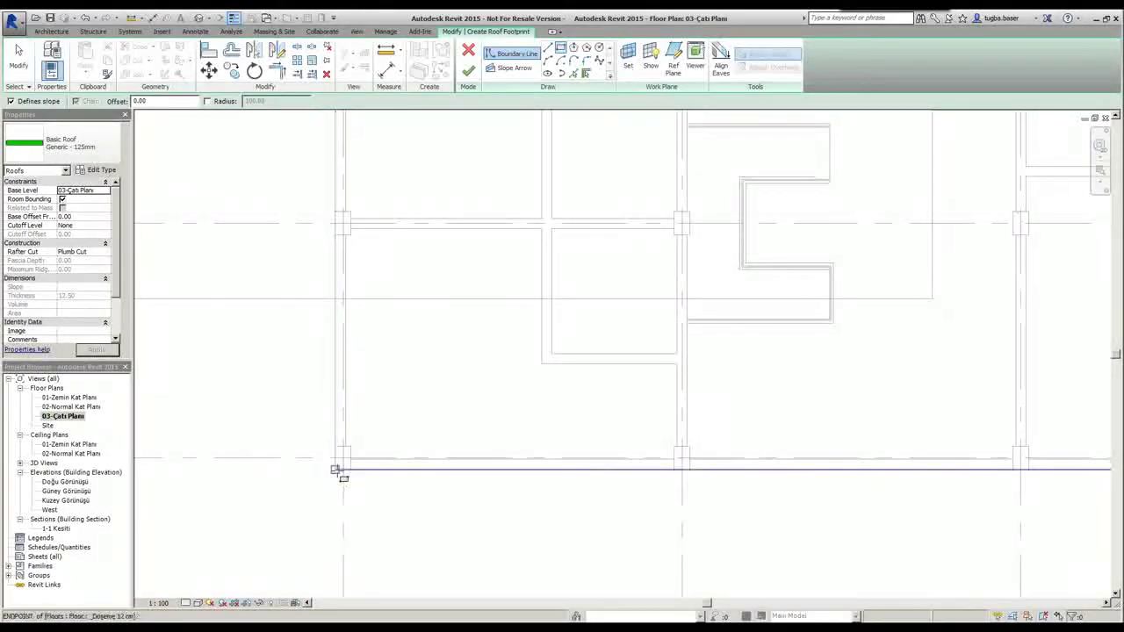
scroll(439, 454, down, 2)
scroll(652, 378, down, 2)
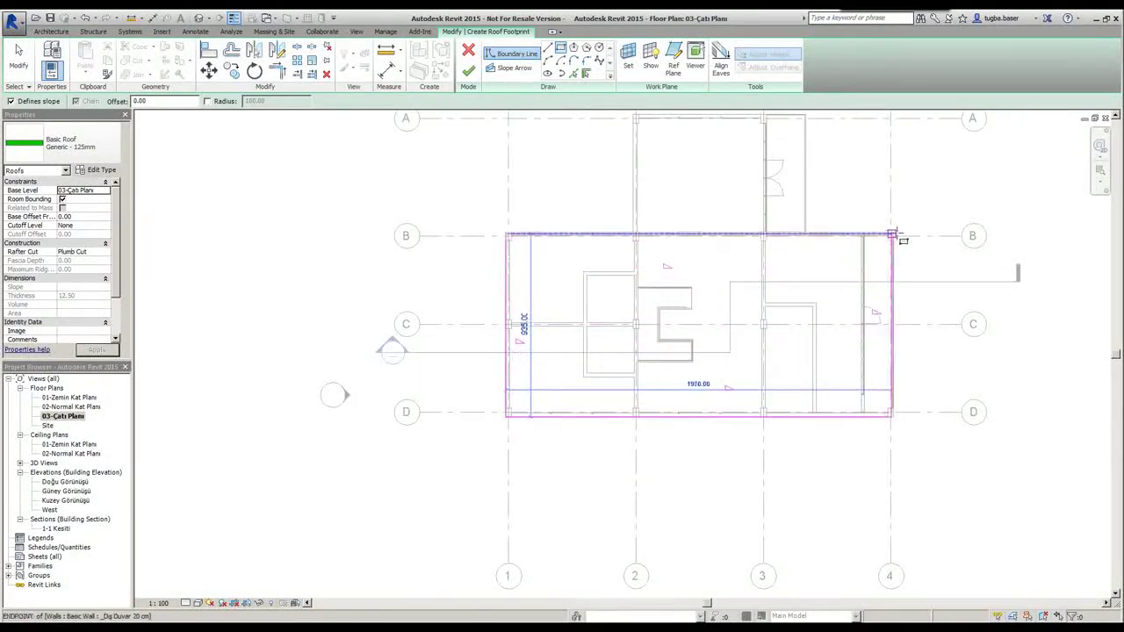
scroll(905, 231, up, 3)
click(889, 235)
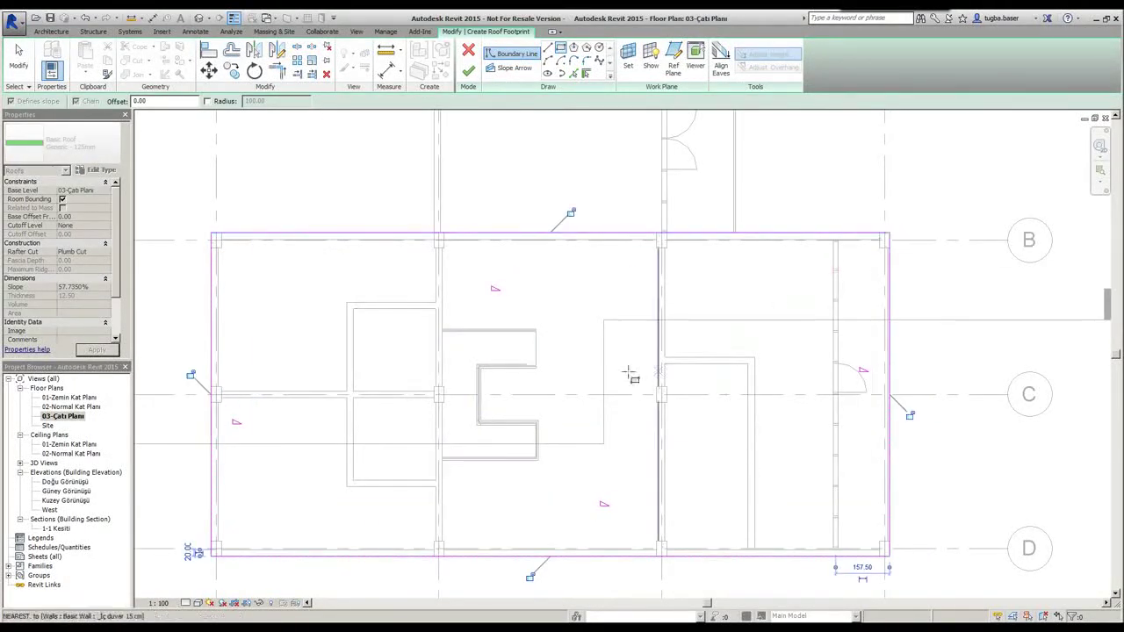
scroll(580, 354, down, 1)
scroll(584, 351, up, 1)
key(Escape)
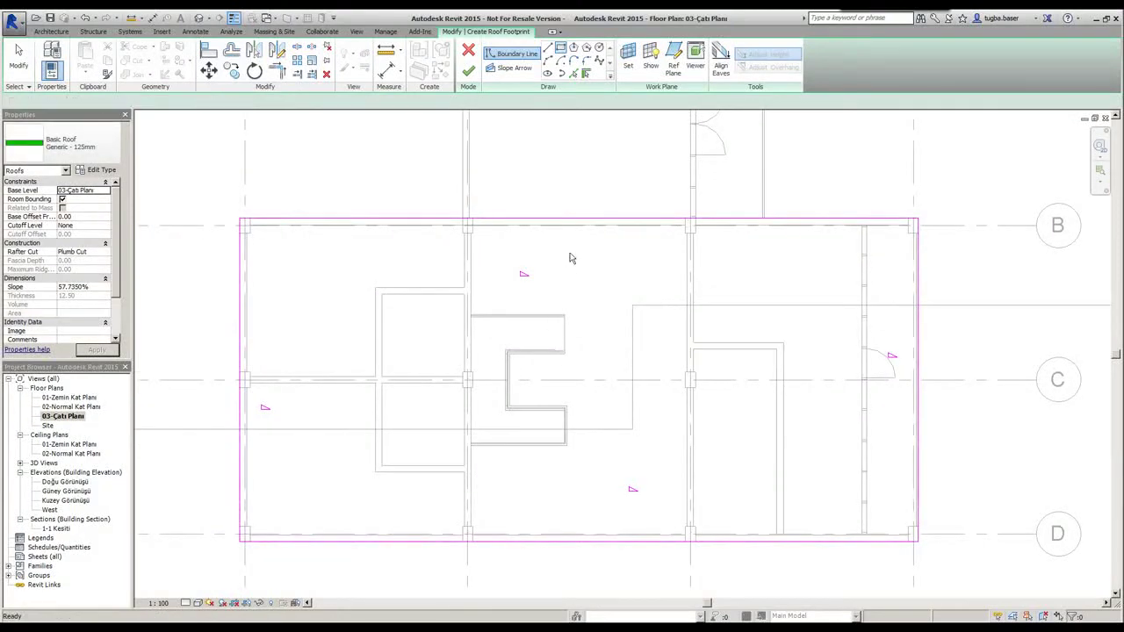
click(571, 221)
Select the left, right and top footprint edges, then clear the selection
click(244, 359)
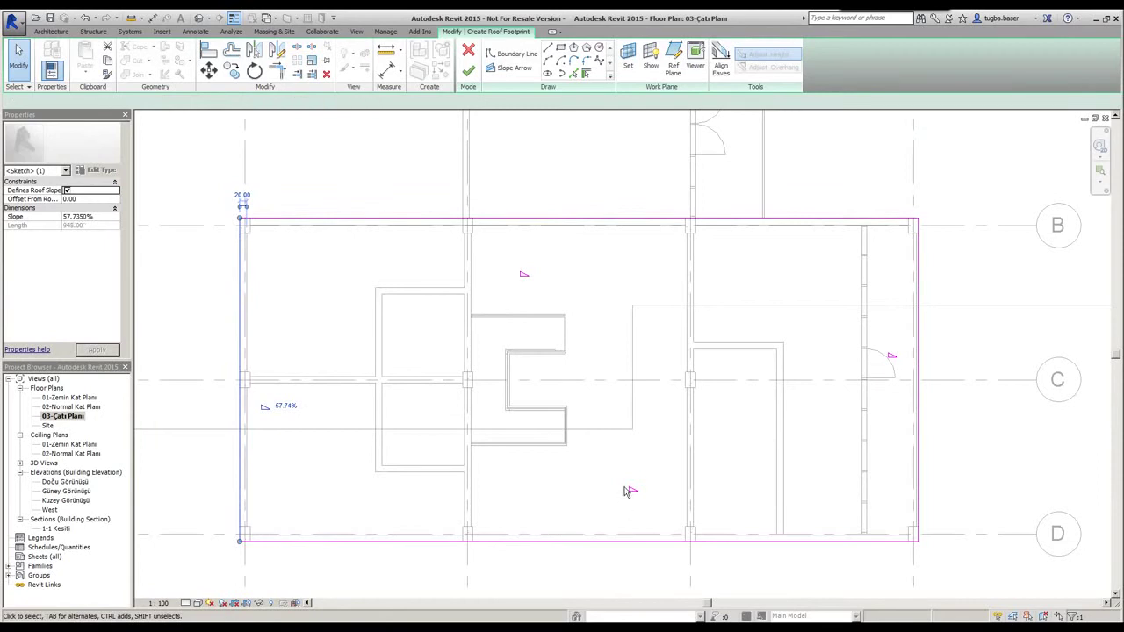
click(918, 413)
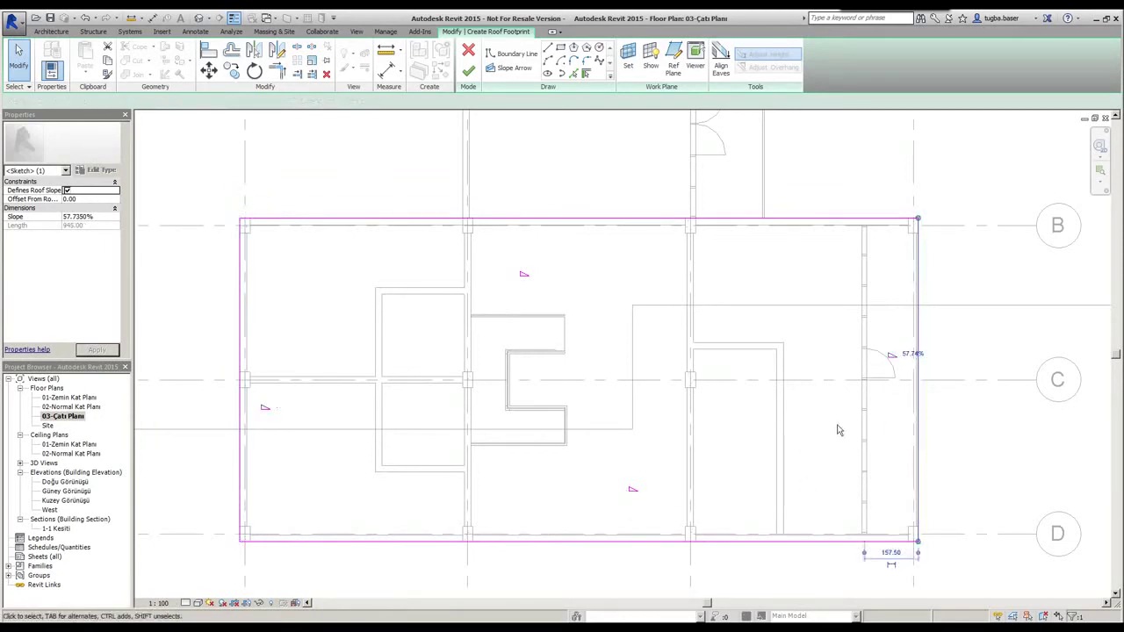
click(532, 220)
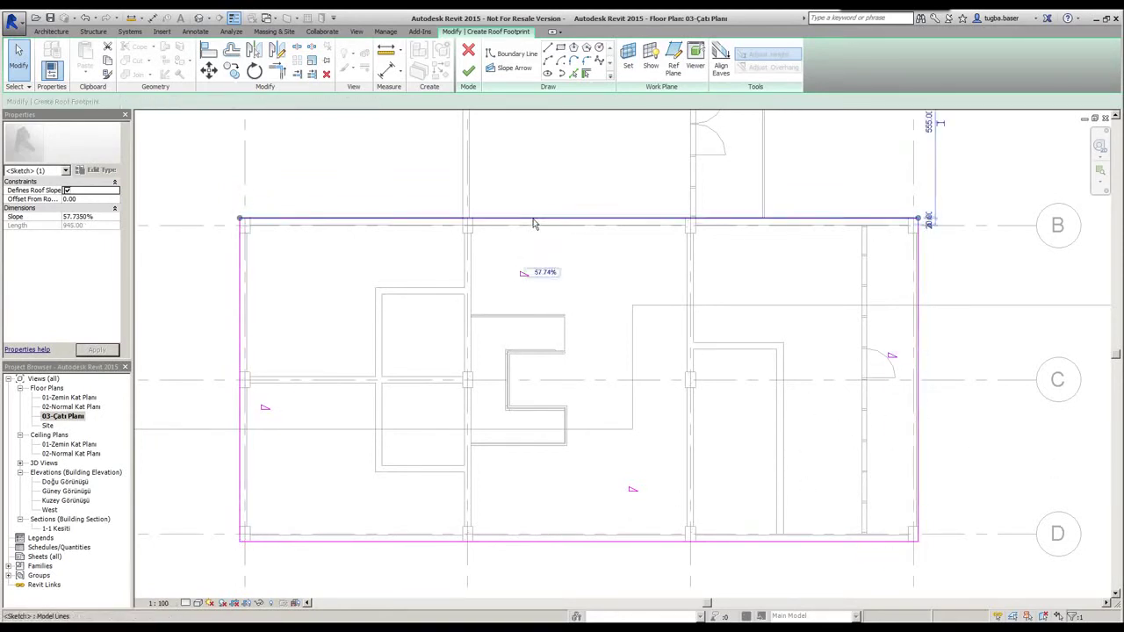
click(361, 485)
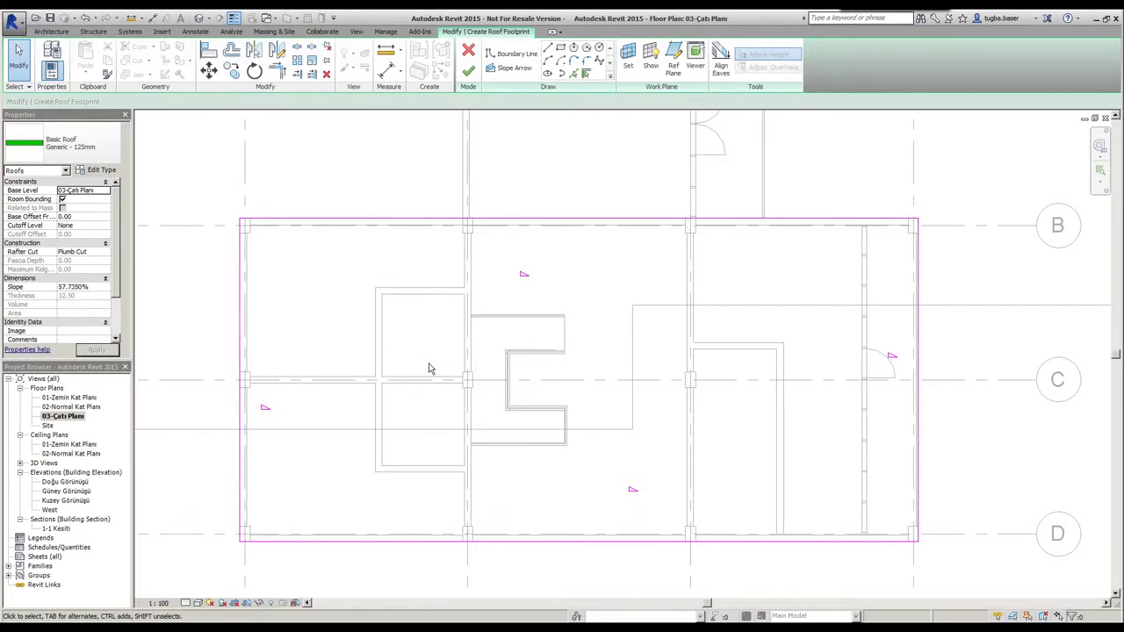
Uncheck Defines Slope on the left, top and right footprint edges, leaving only the bottom sloped
click(243, 346)
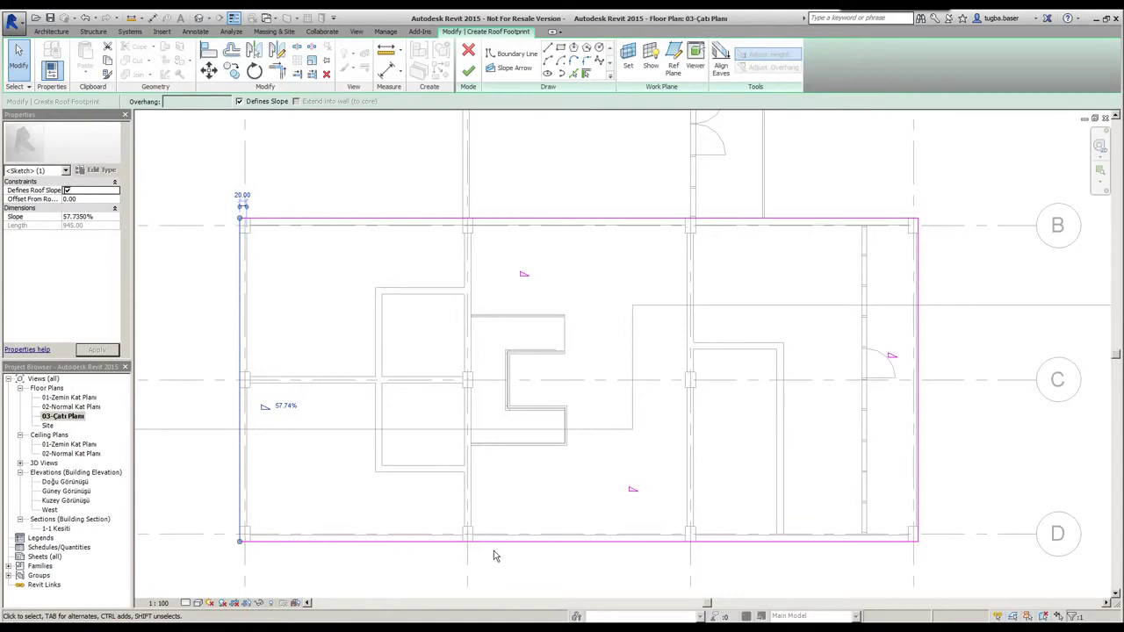
ctrl+click(428, 219)
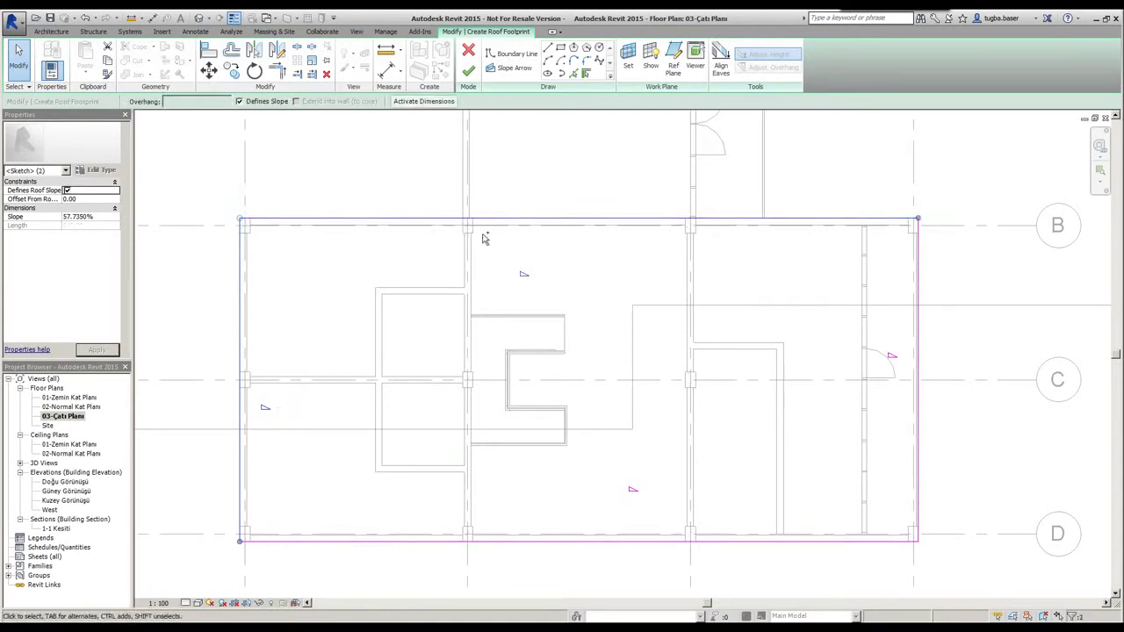
ctrl+click(918, 360)
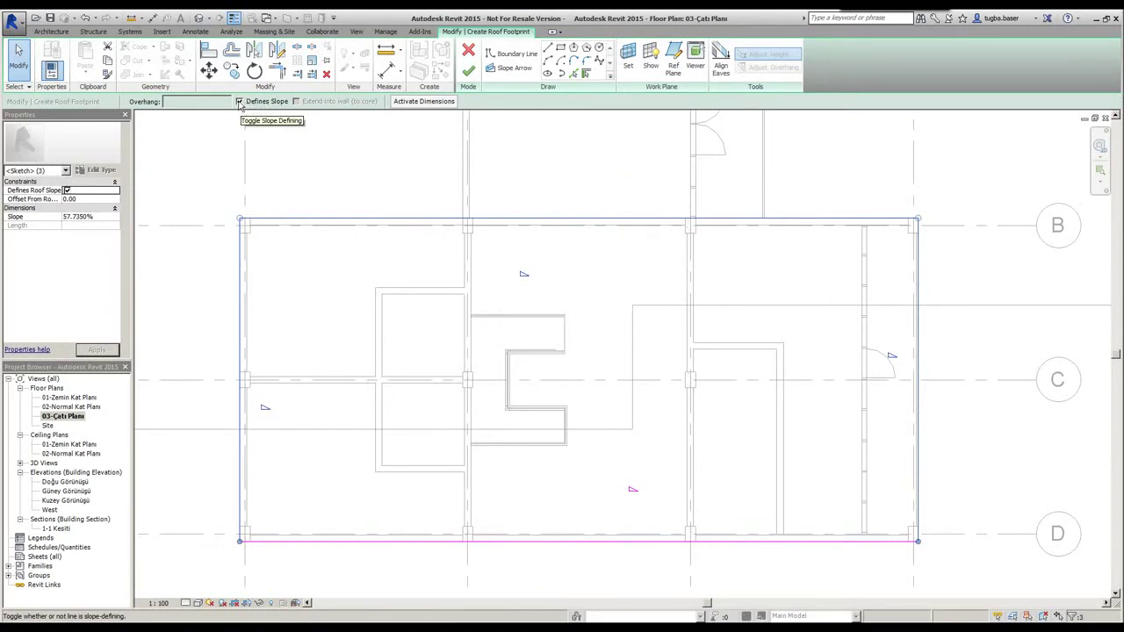
click(239, 102)
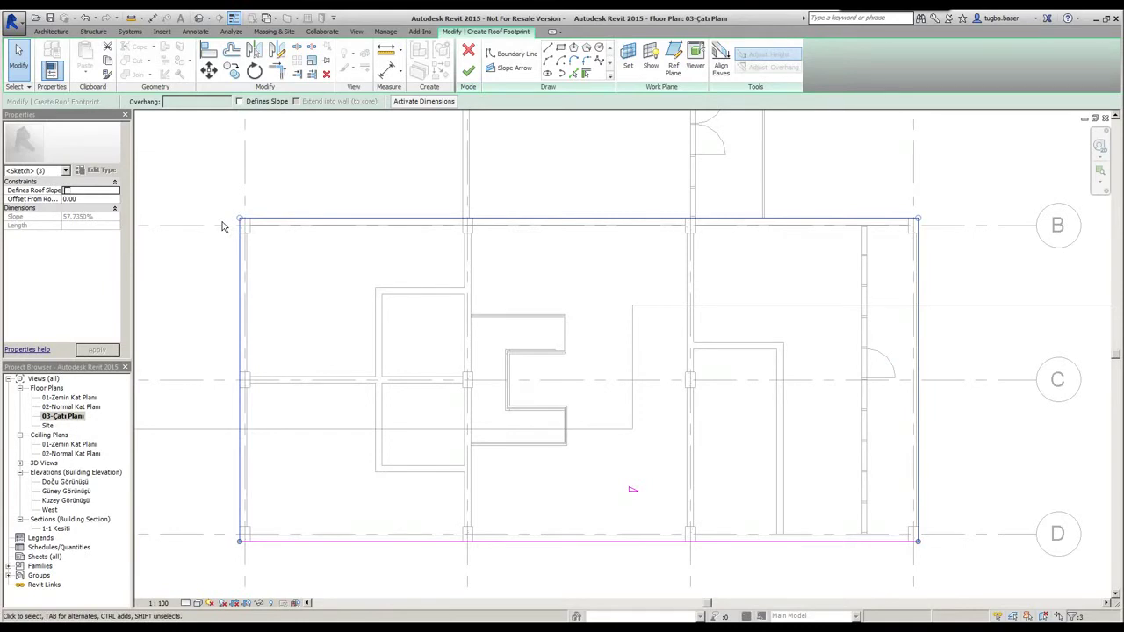
click(290, 189)
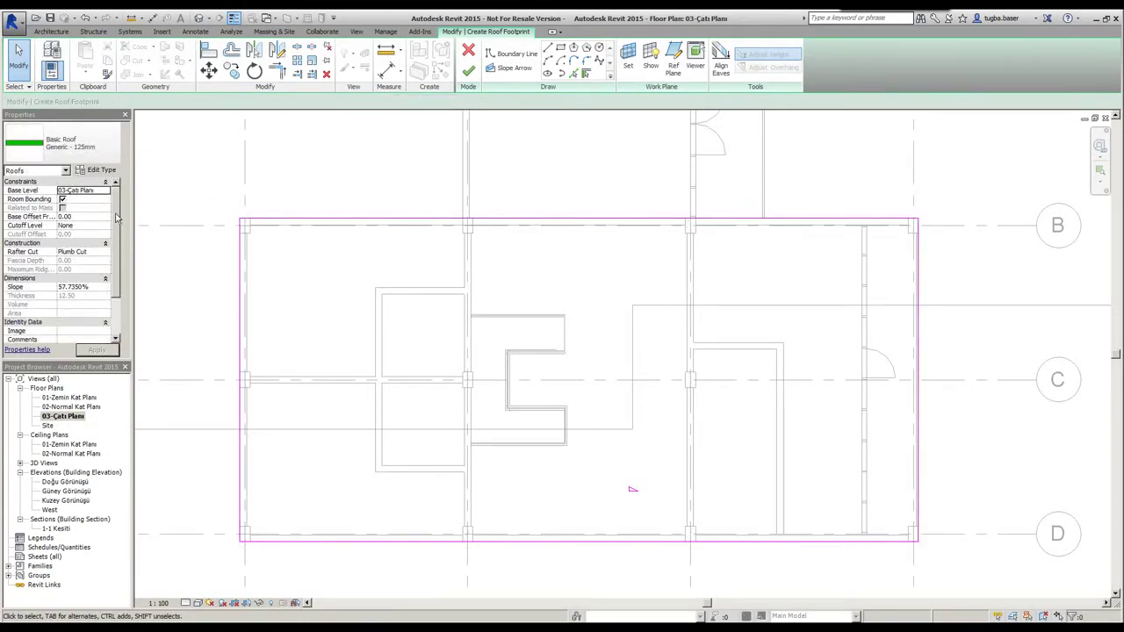
Set the roof Slope to 18% and finish the footprint into a Generic - 125mm single-slope roof
drag(117, 217, 121, 255)
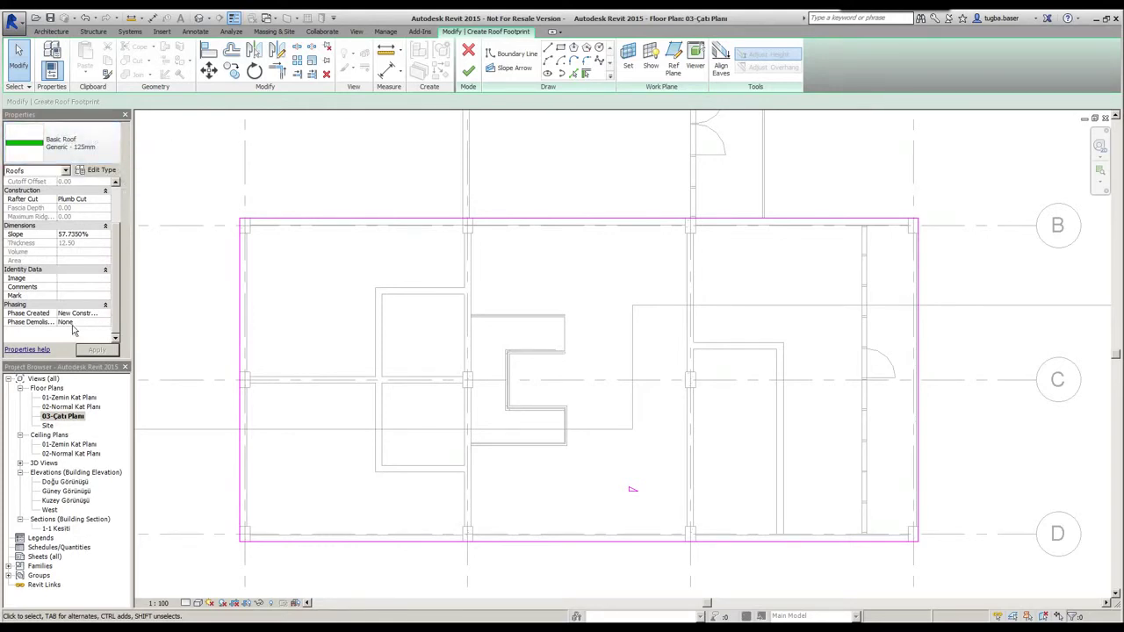
click(75, 234)
text(18)
click(99, 349)
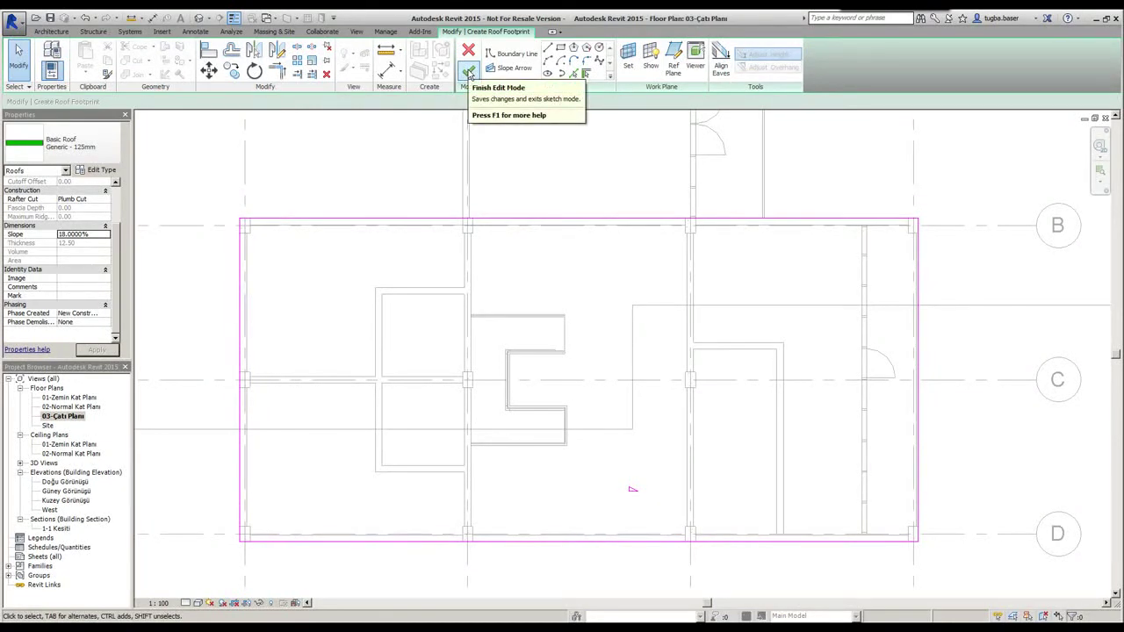
click(469, 74)
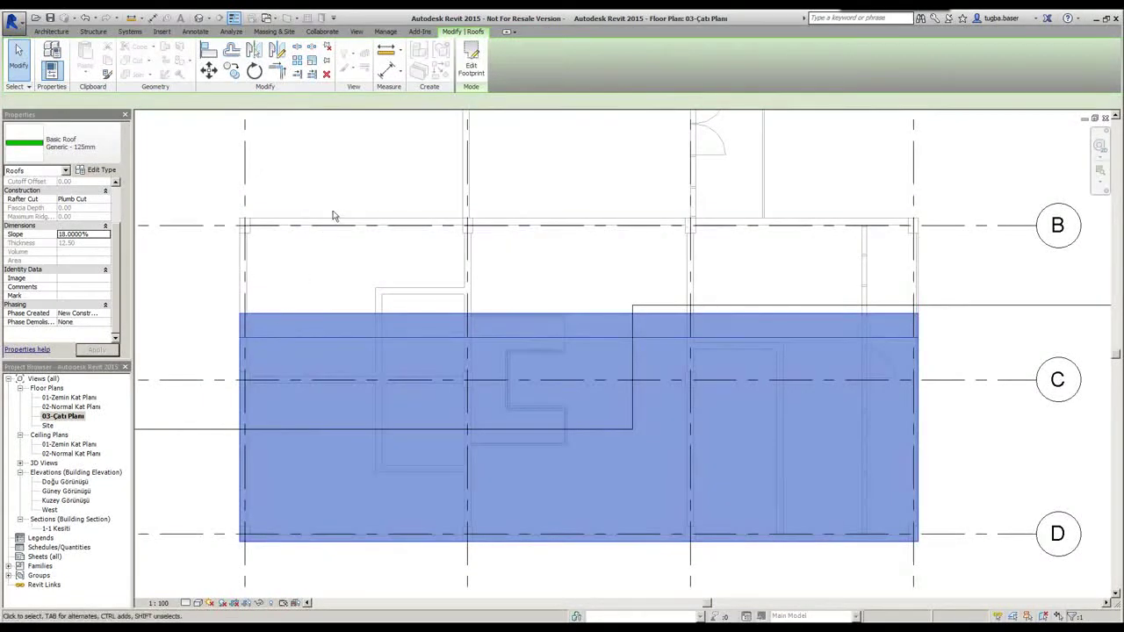
click(338, 197)
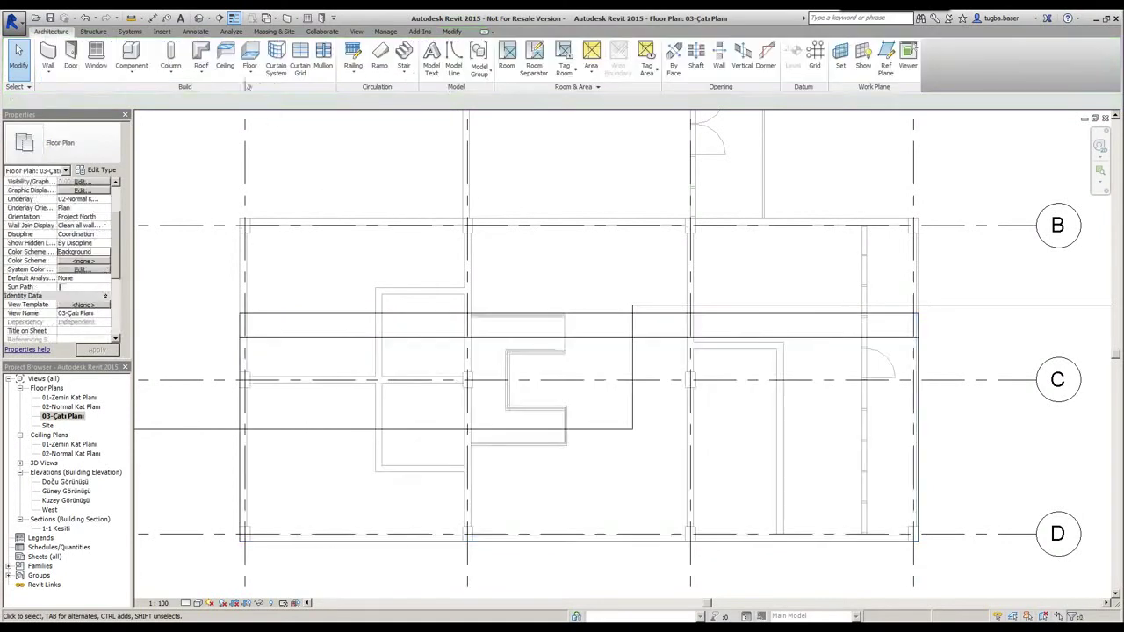
Tile the 3D view beside the 03-Çatı Planı plan and frame the plan on grid lines 1–4
click(201, 17)
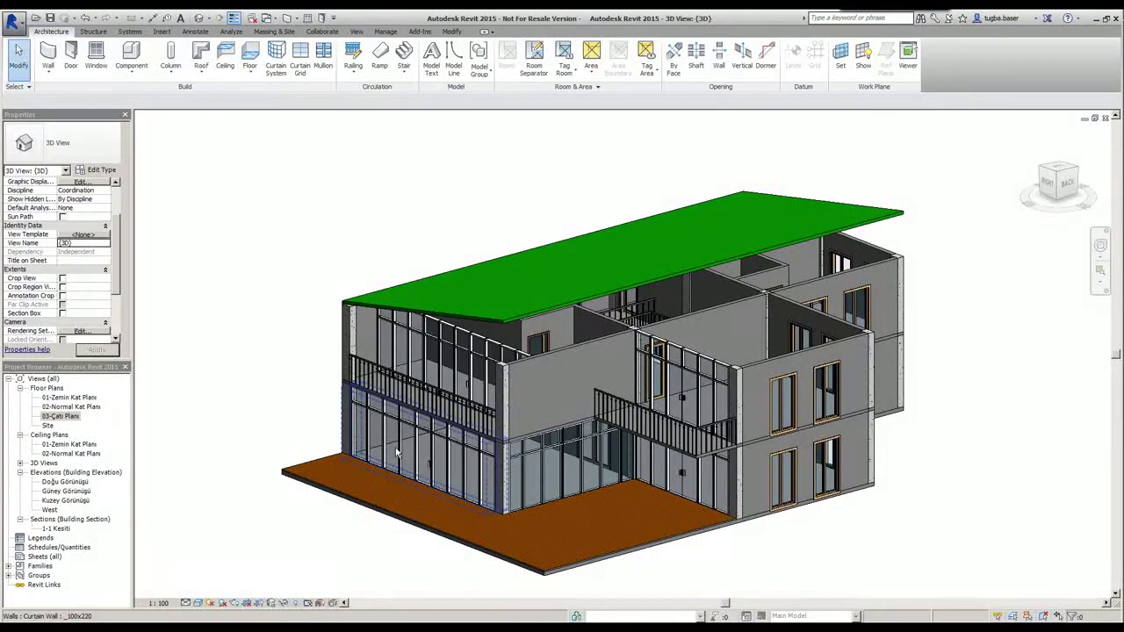
key(w)
key(t)
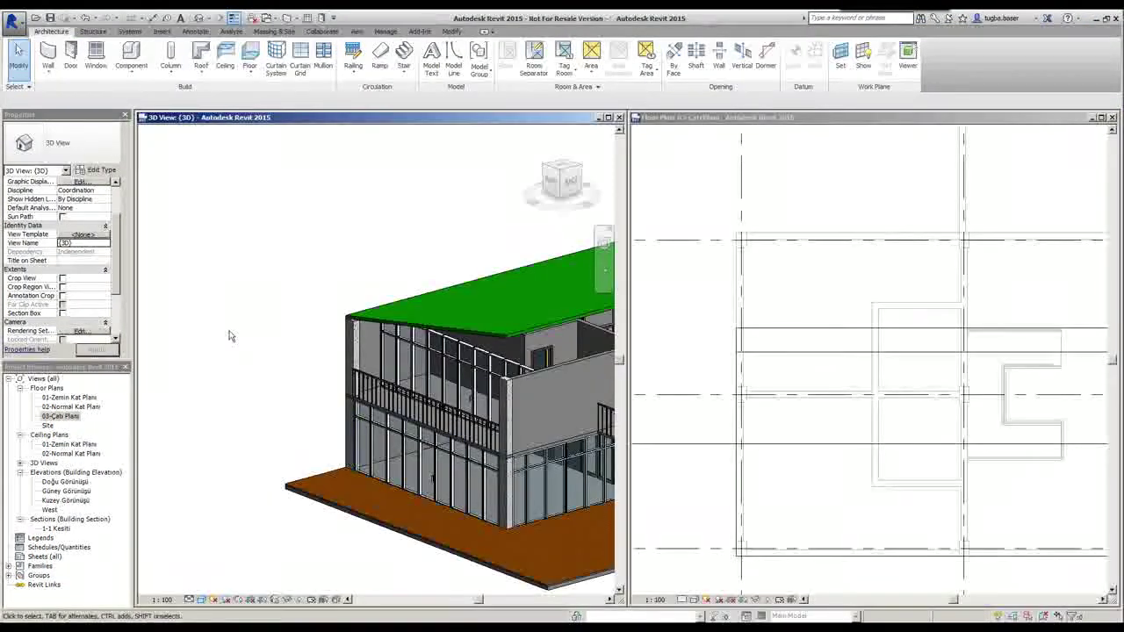
scroll(230, 334, down, 3)
middle_drag(371, 383, 351, 465)
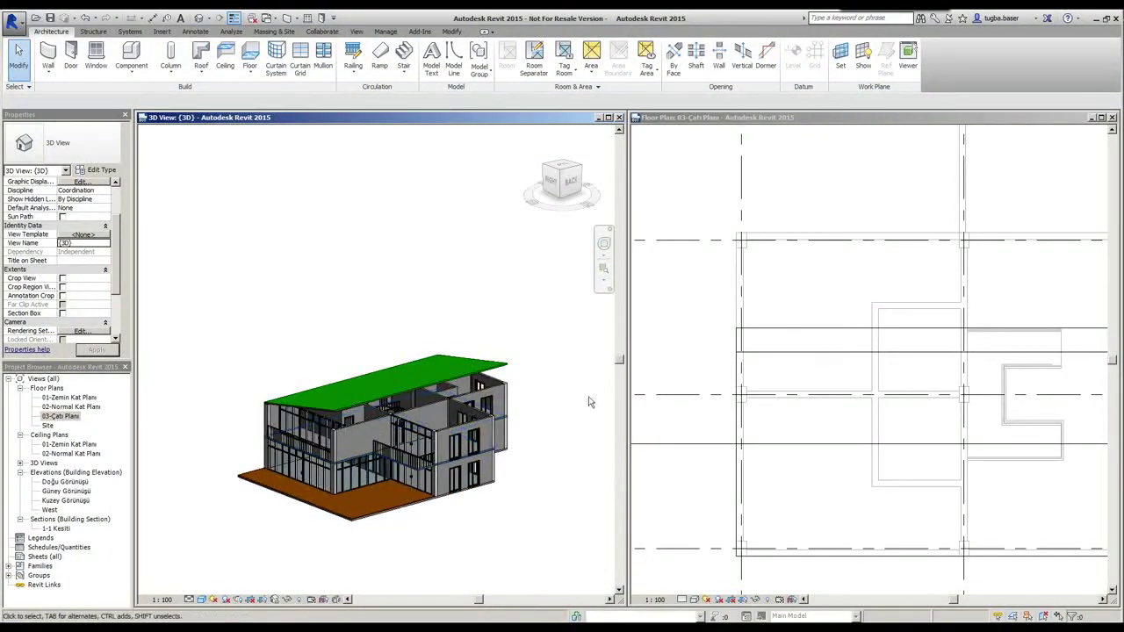
click(865, 459)
middle_drag(865, 459, 828, 484)
scroll(770, 468, down, 4)
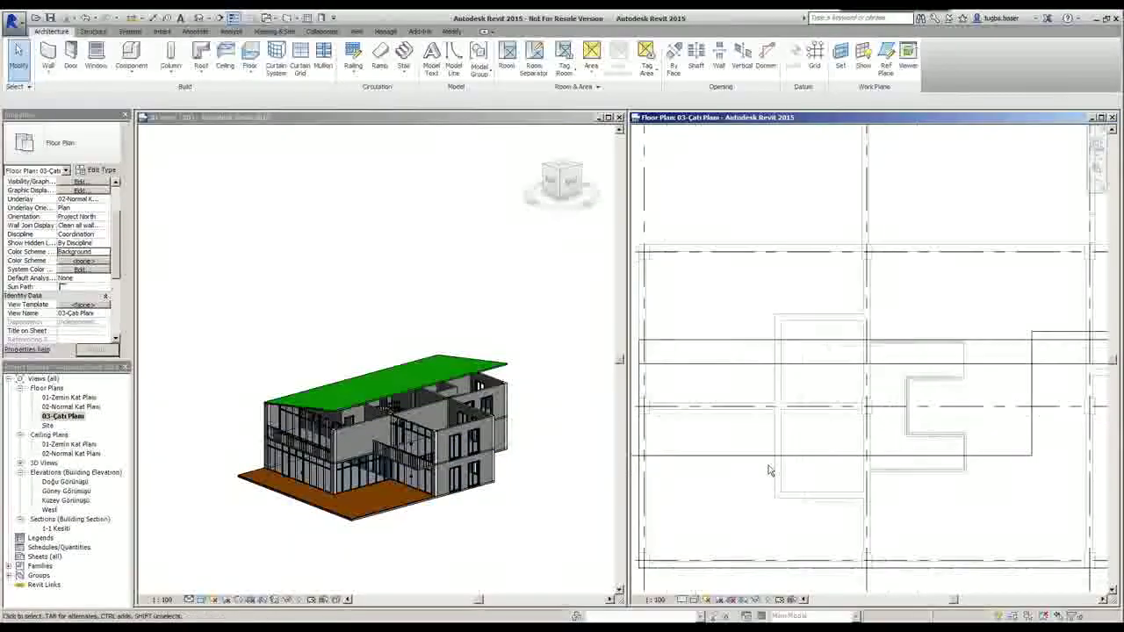
scroll(777, 471, up, 2)
scroll(768, 473, down, 2)
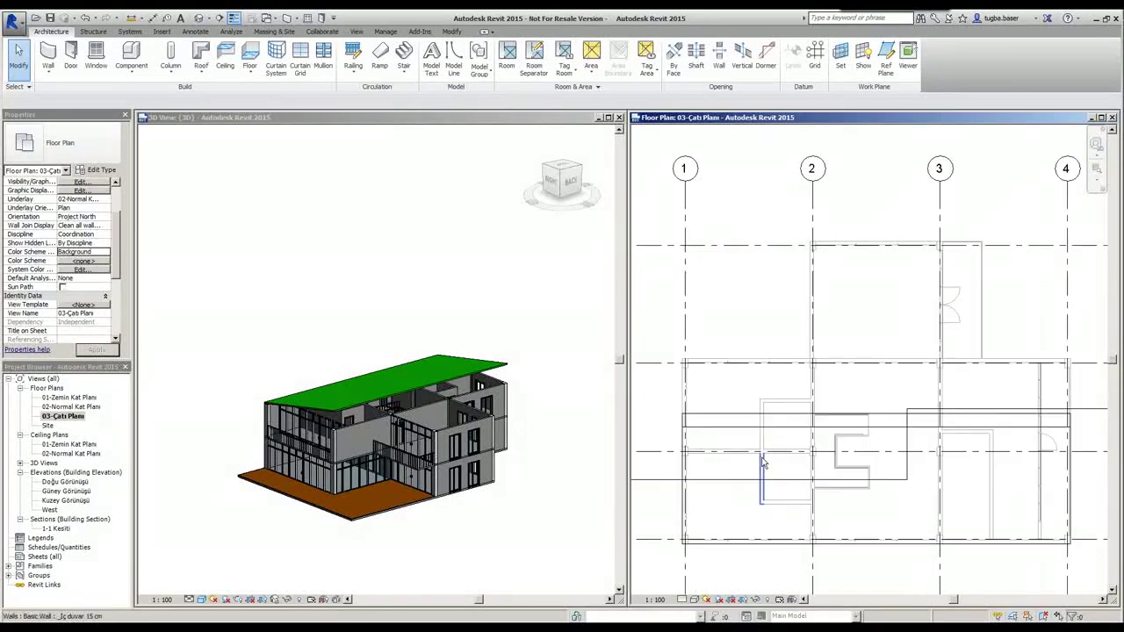
scroll(761, 474, up, 1)
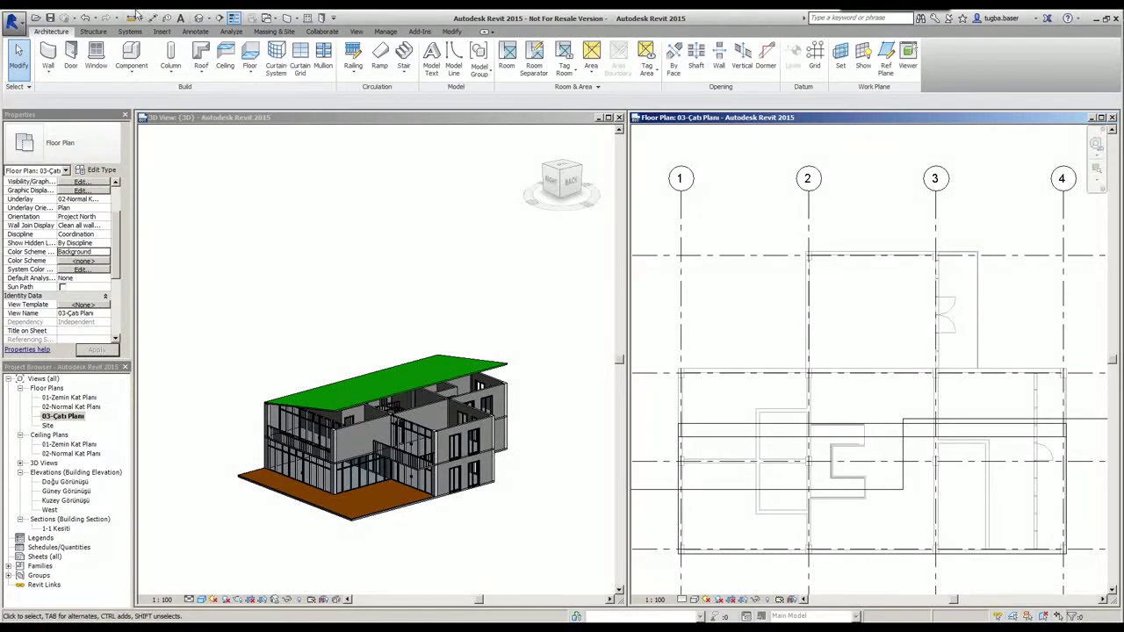
Start a second Roof by Footprint with the Rectangle draw tool
click(208, 80)
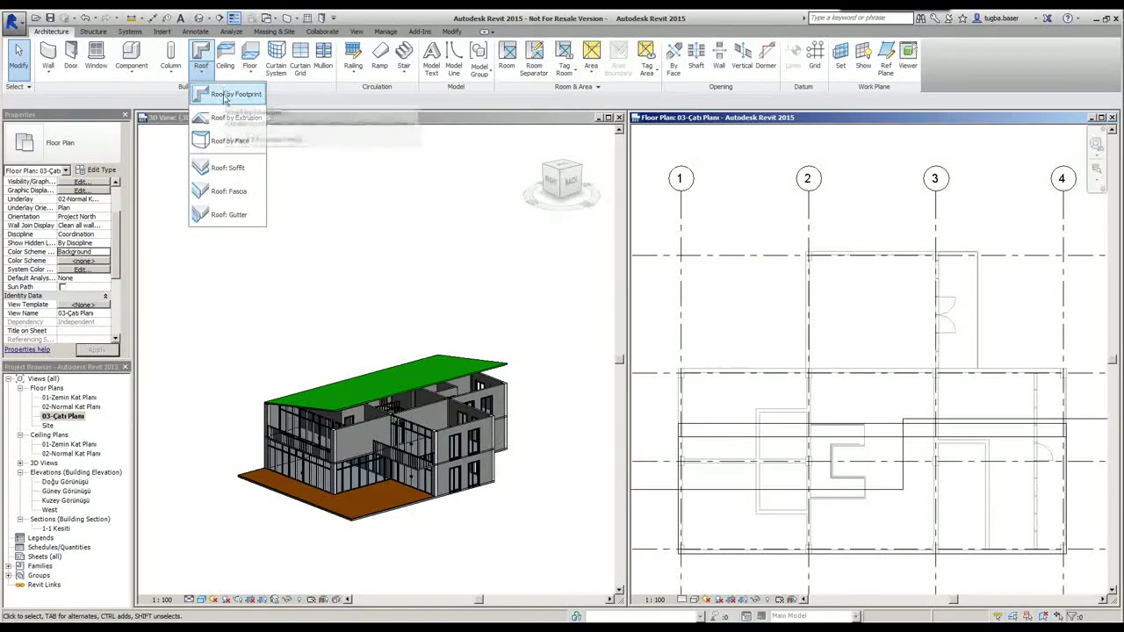
click(222, 94)
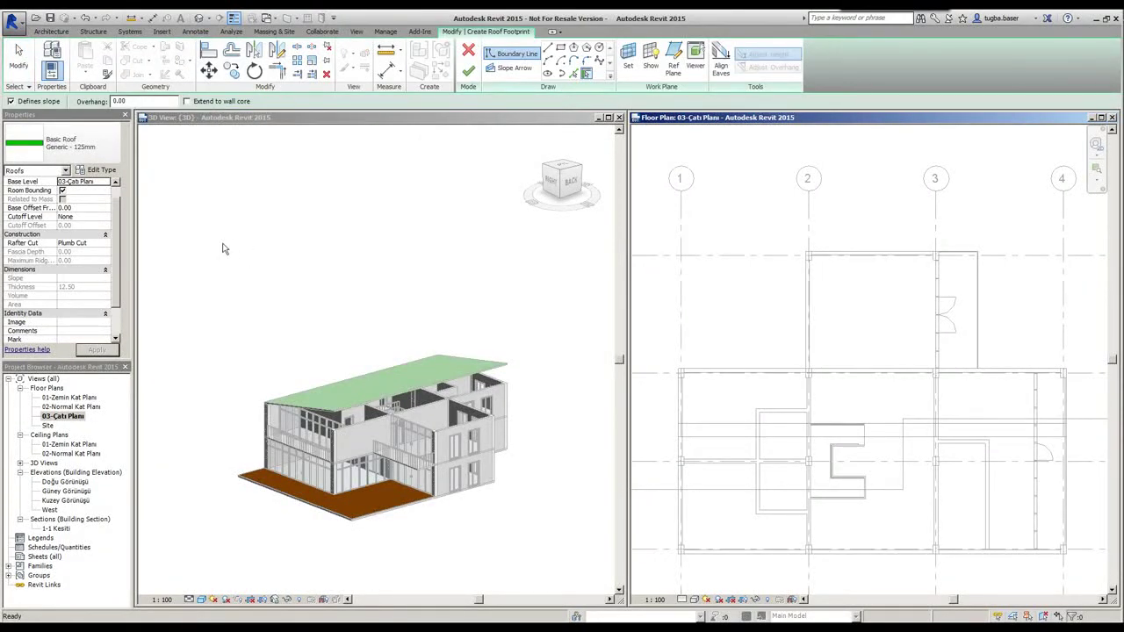
click(567, 54)
Draw the footprint rectangle between opposite wall corners of the upper room near grids 2 and 3
scroll(773, 306, up, 2)
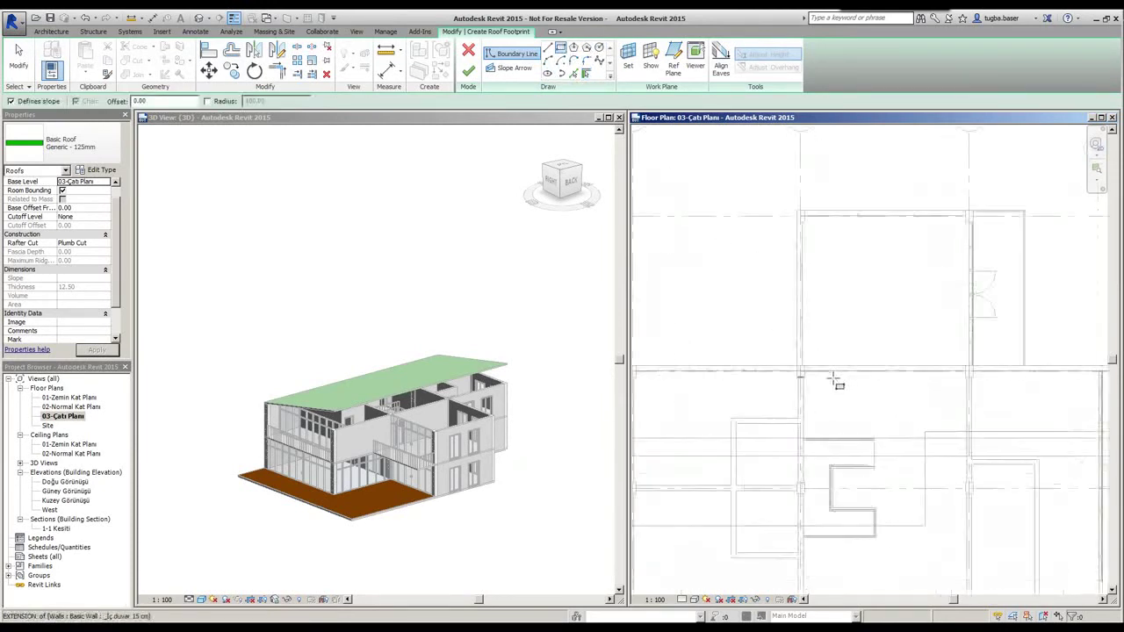
scroll(835, 381, up, 2)
click(789, 367)
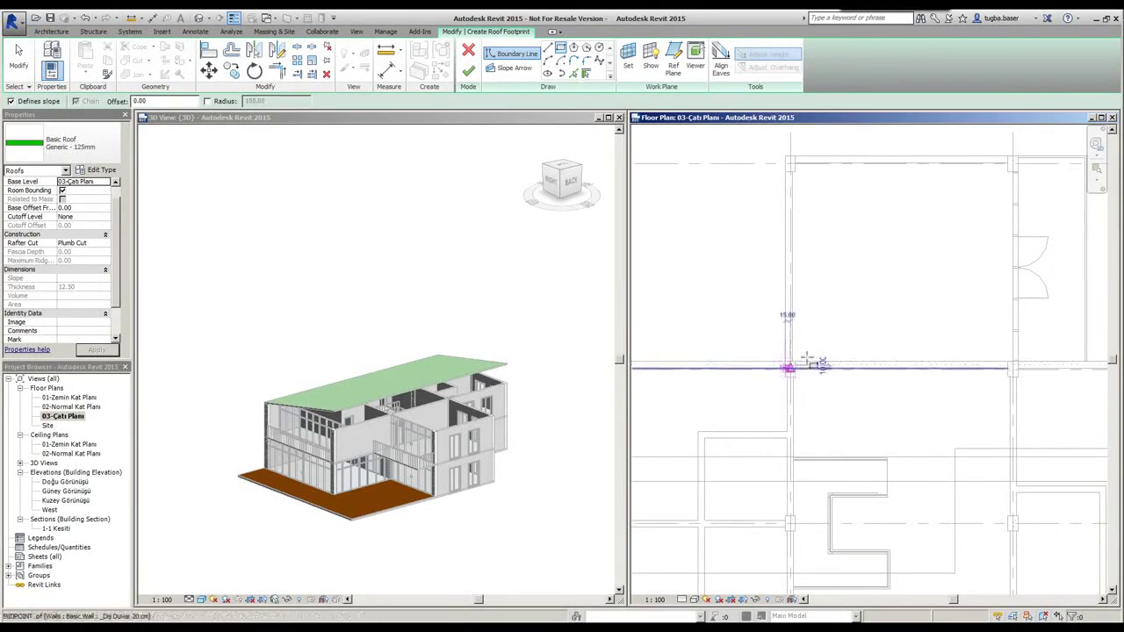
middle_drag(983, 296, 771, 392)
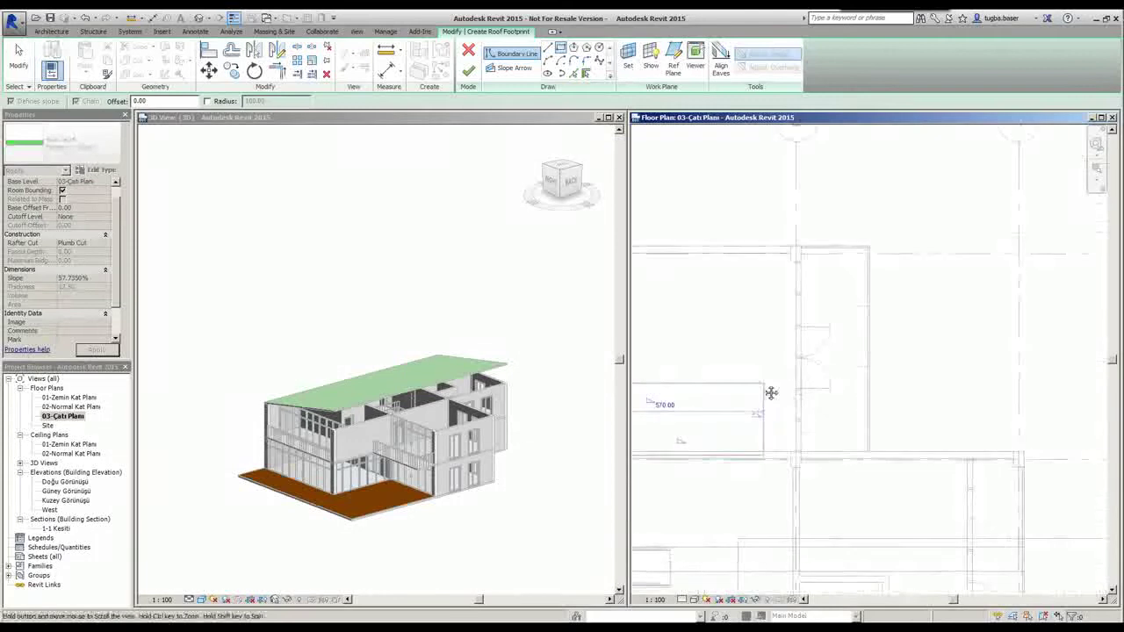
scroll(872, 246, up, 2)
click(872, 248)
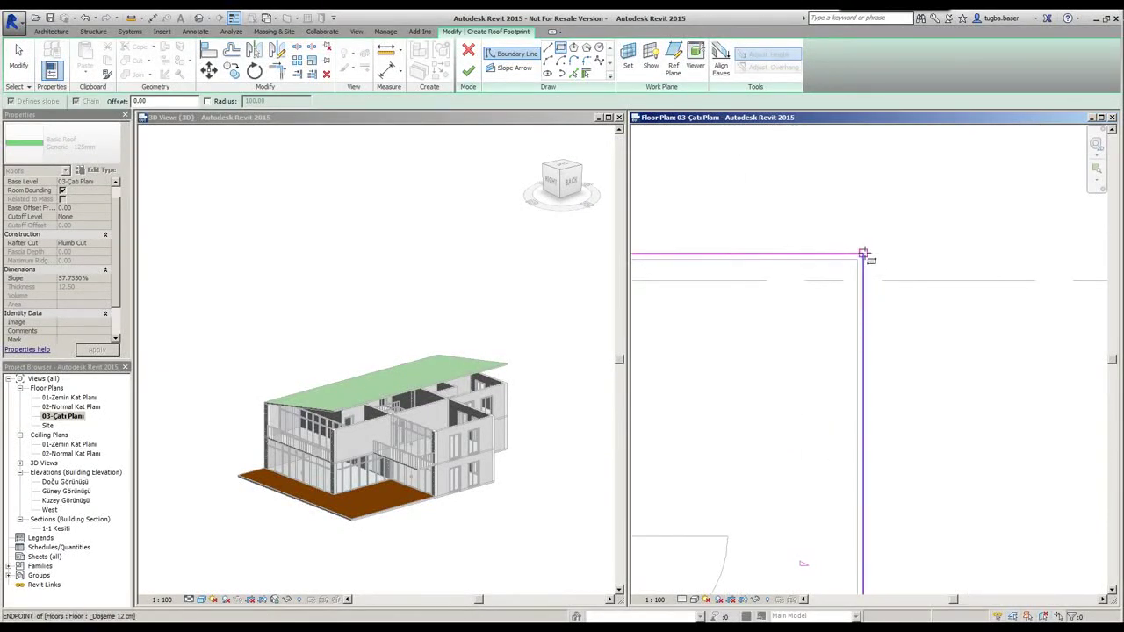
scroll(905, 272, down, 2)
scroll(807, 323, down, 2)
middle_drag(717, 375, 831, 361)
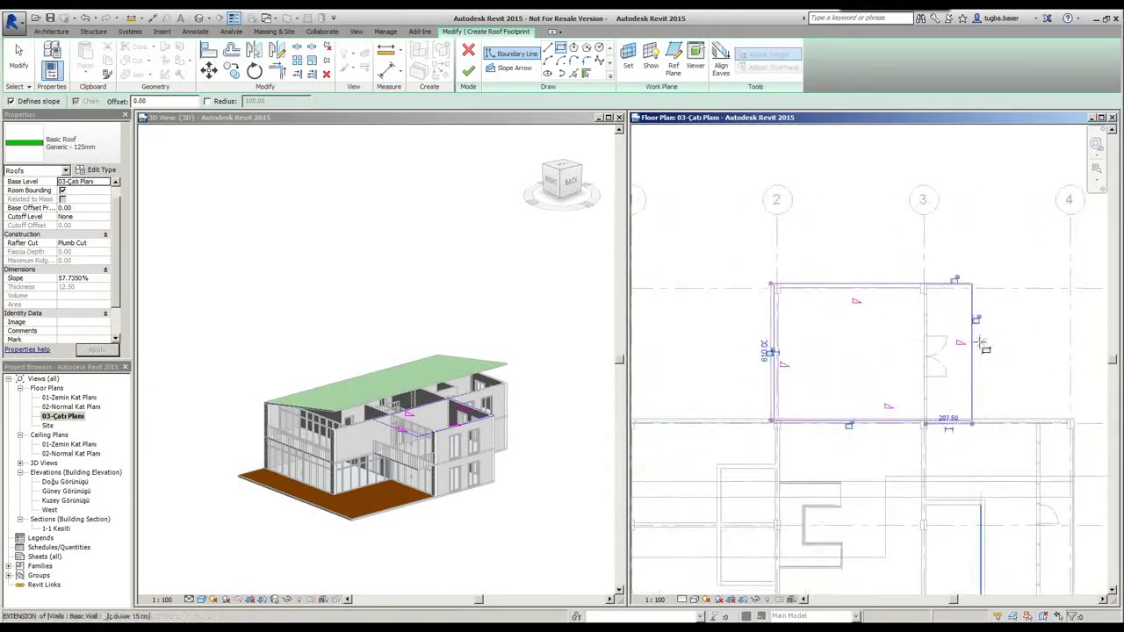
key(Escape)
Uncheck Defines Slope on the left and right edges of the new footprint sketch
click(778, 355)
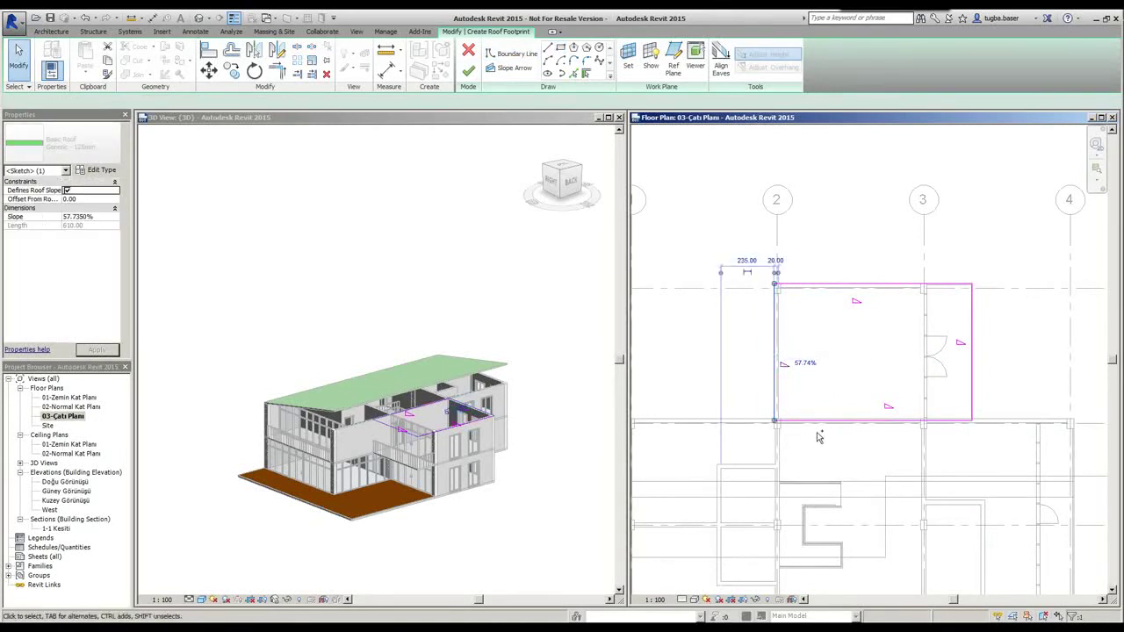
ctrl+click(971, 377)
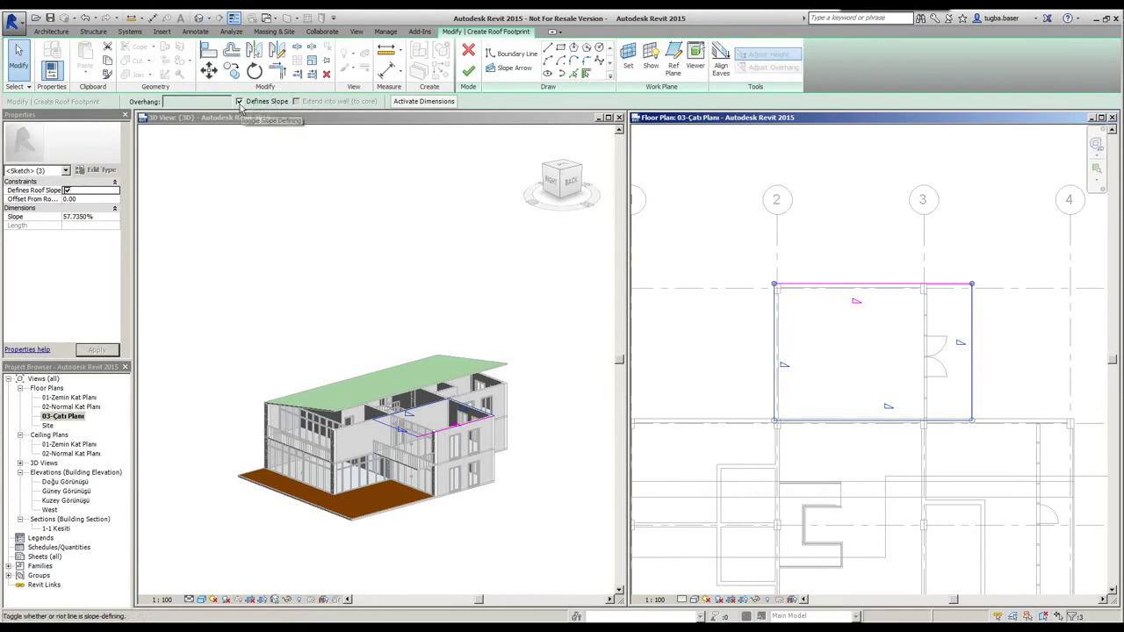
click(240, 101)
click(715, 254)
Set the roof Slope to 18% and finish the sketch into a solid roof
scroll(703, 303, down, 2)
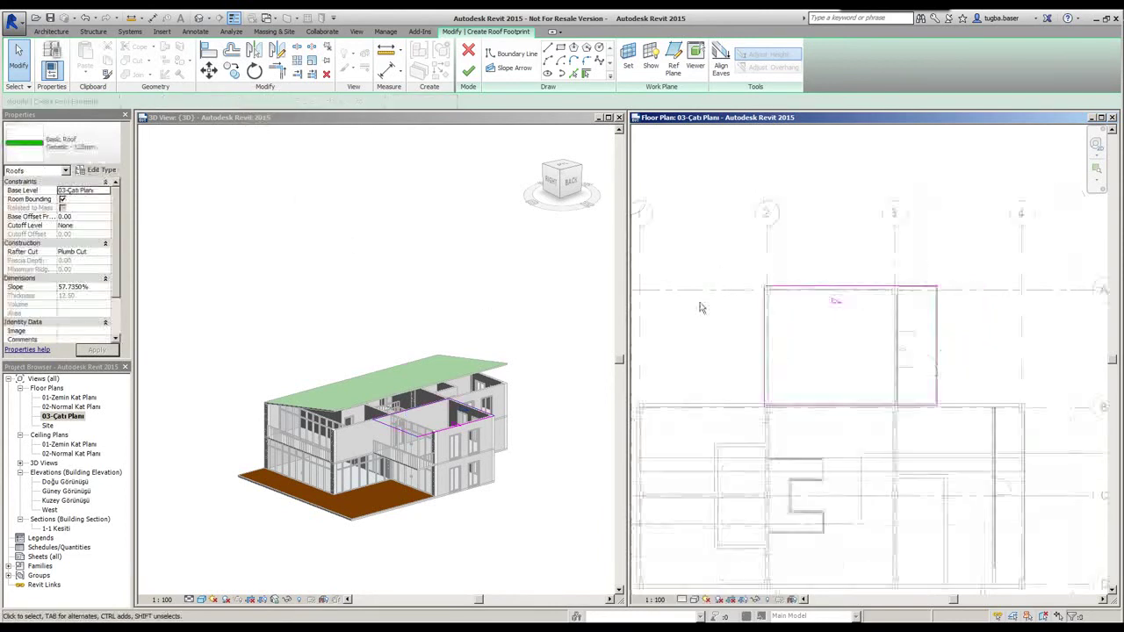
scroll(729, 316, down, 2)
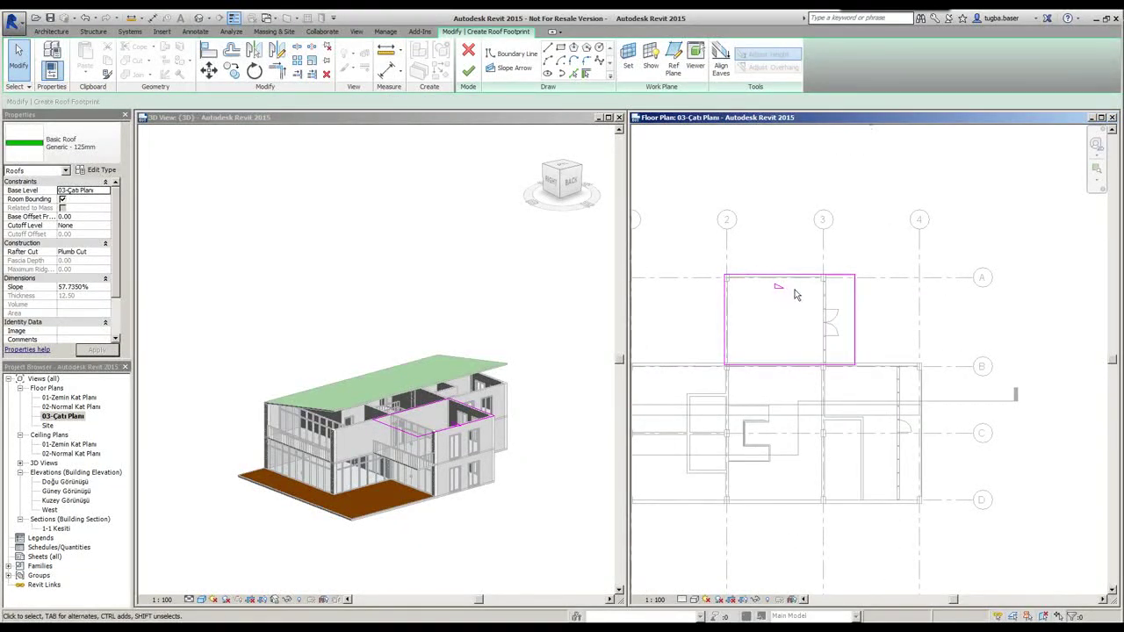
scroll(755, 347, down, 1)
middle_drag(755, 348, 735, 381)
click(84, 287)
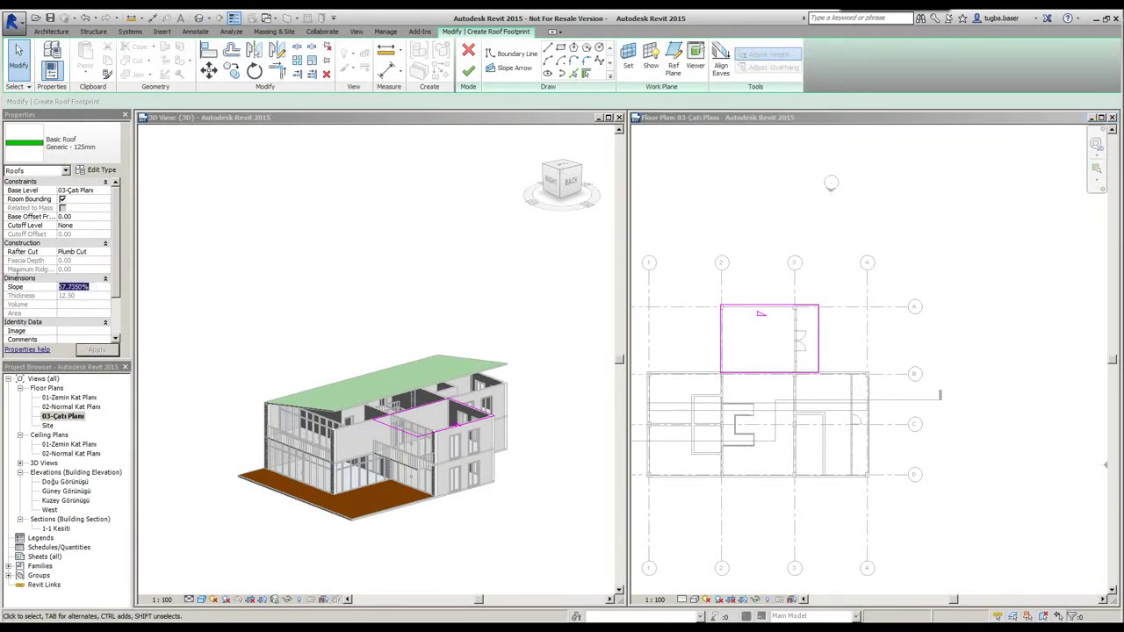
text(18)
key(Return)
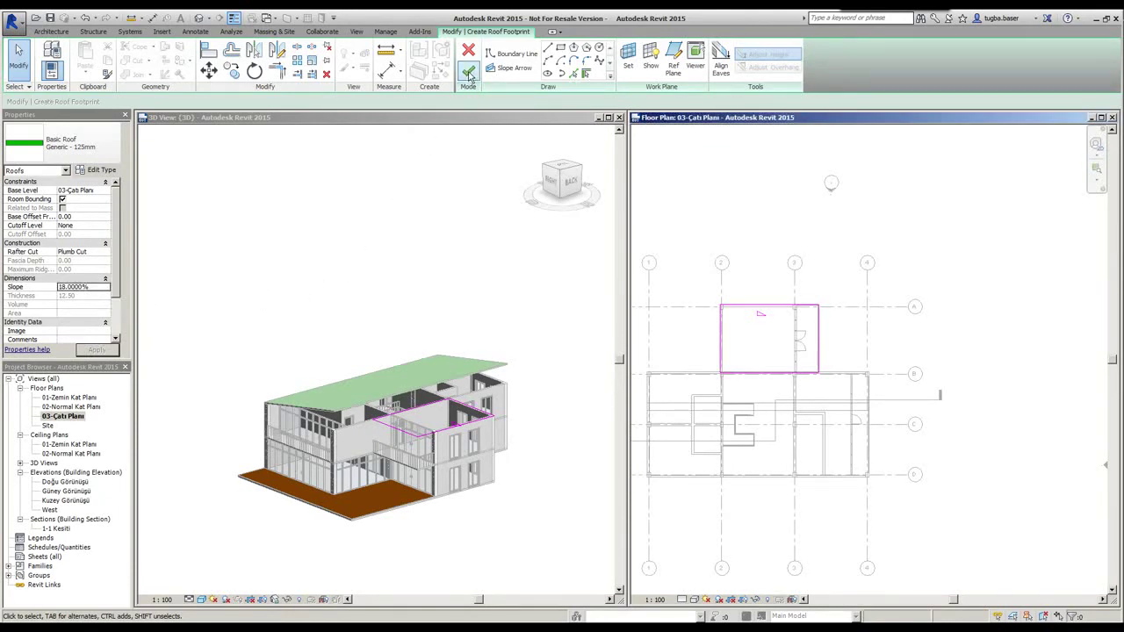
click(469, 74)
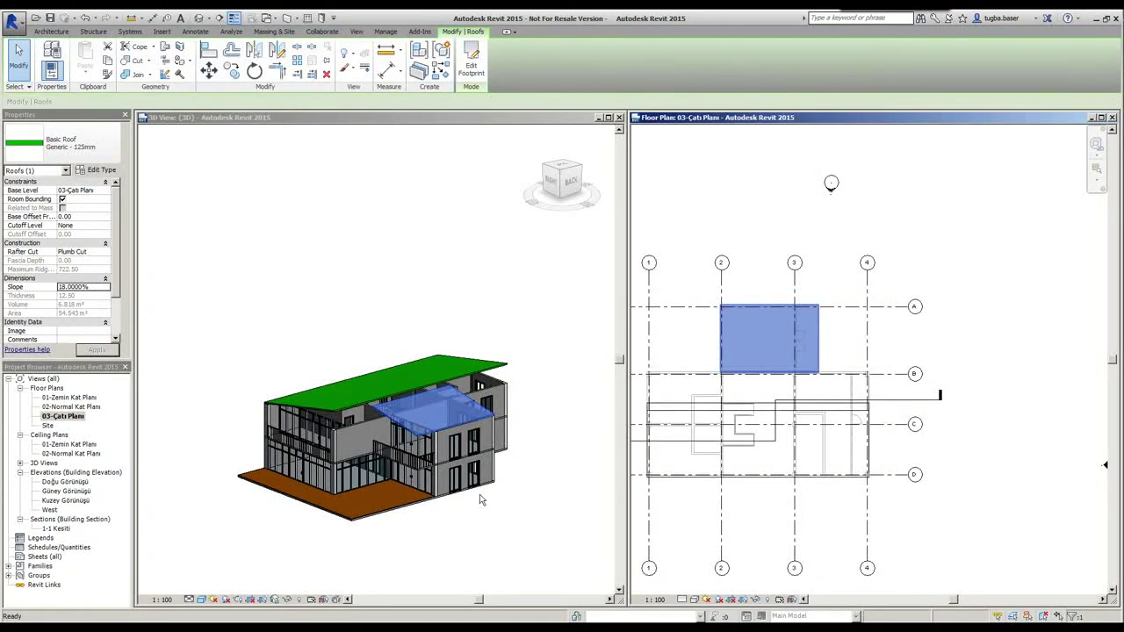
Activate the 3D view, deselect the roof, and zoom and pan in on both single-slope roofs
click(457, 548)
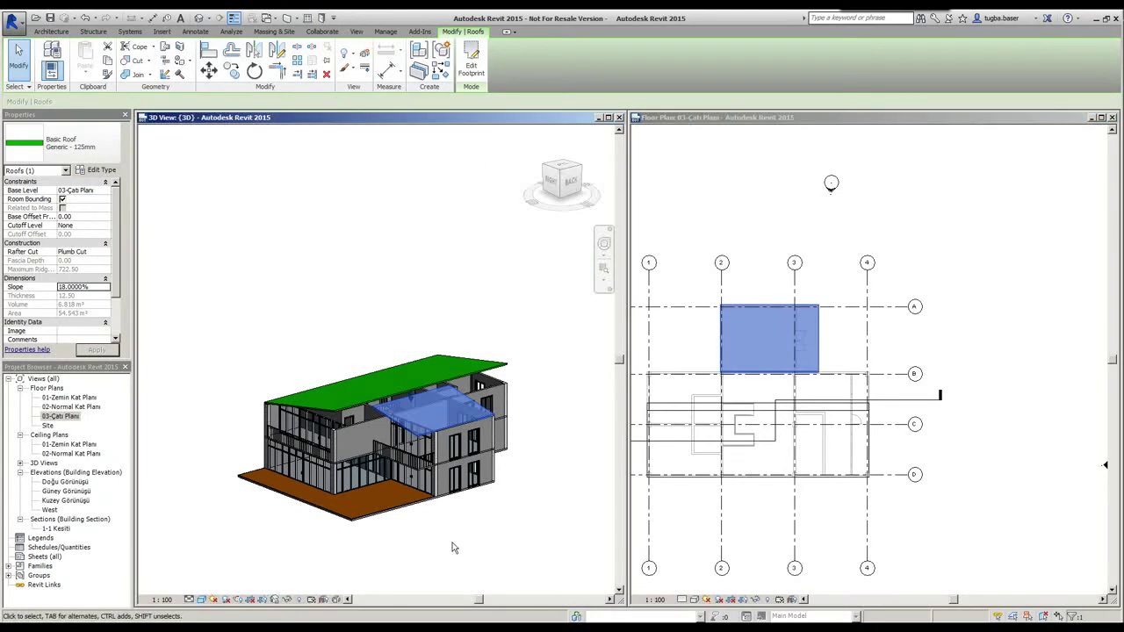
click(455, 547)
scroll(400, 444, up, 3)
middle_drag(398, 442, 380, 394)
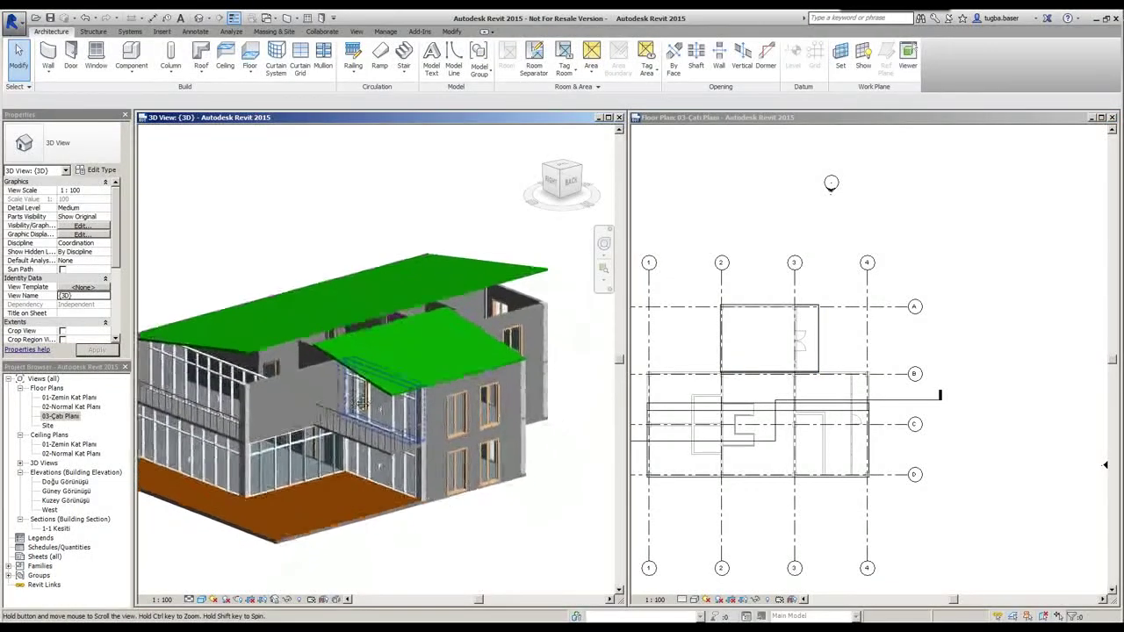